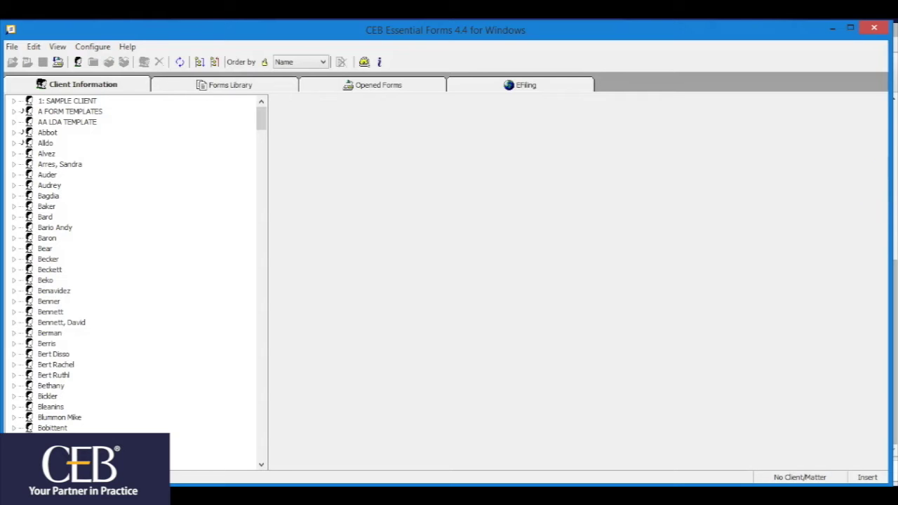
Switch to Essential Forms, open the Forms Library and scroll down the Form Group tree
key("alt+Tab")
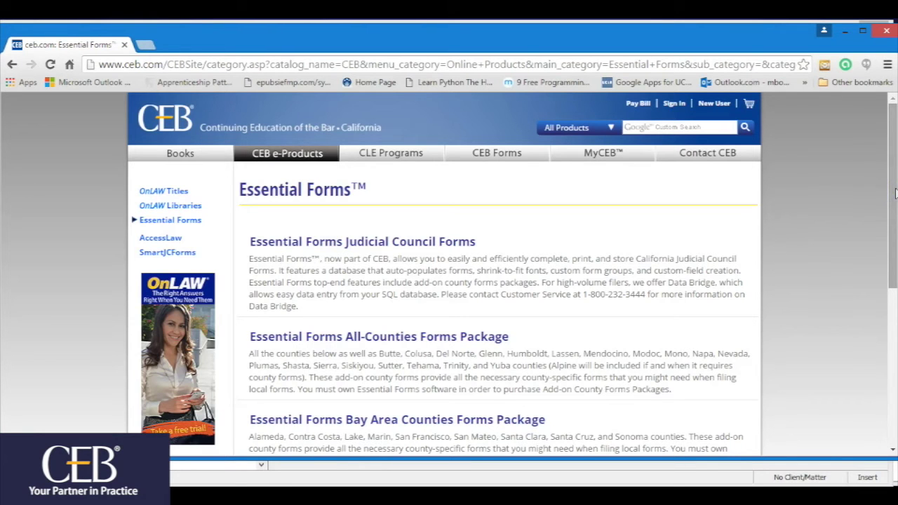
left_click_drag(895, 193, 888, 345)
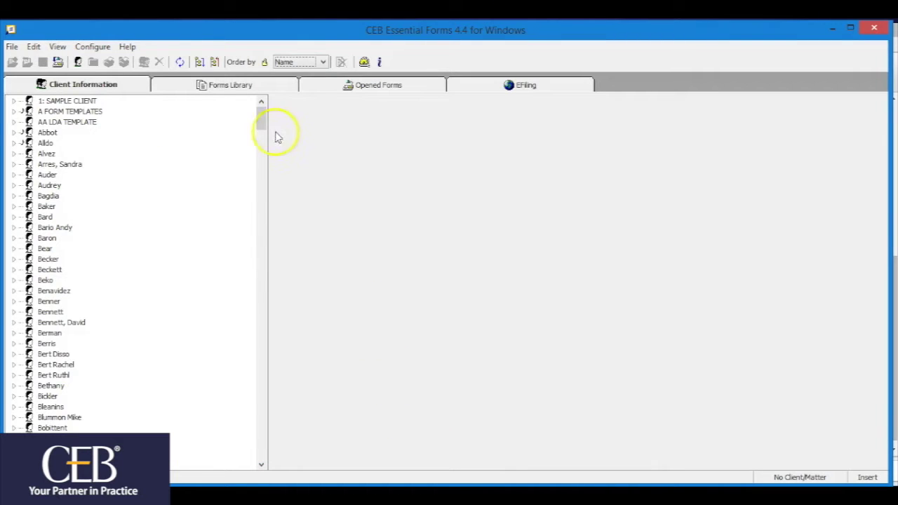
left_click(261, 86)
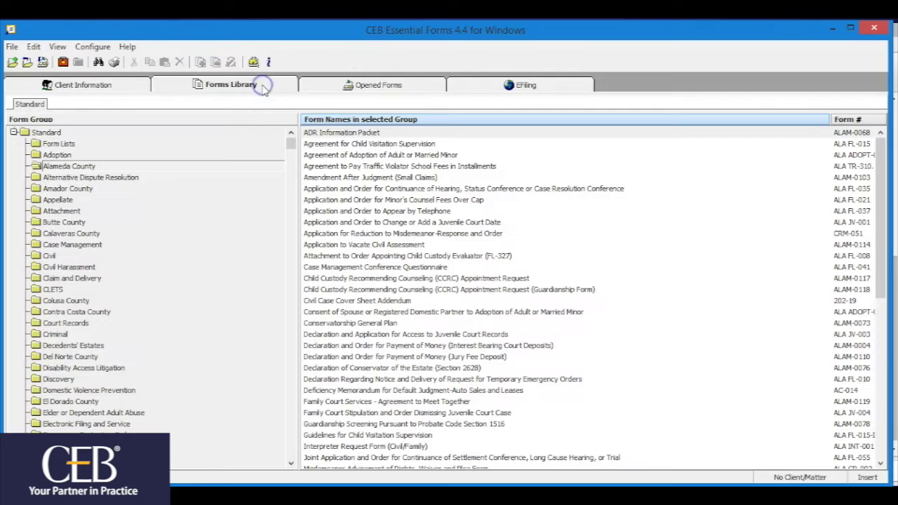
left_click(291, 145)
left_click_drag(292, 144, 291, 344)
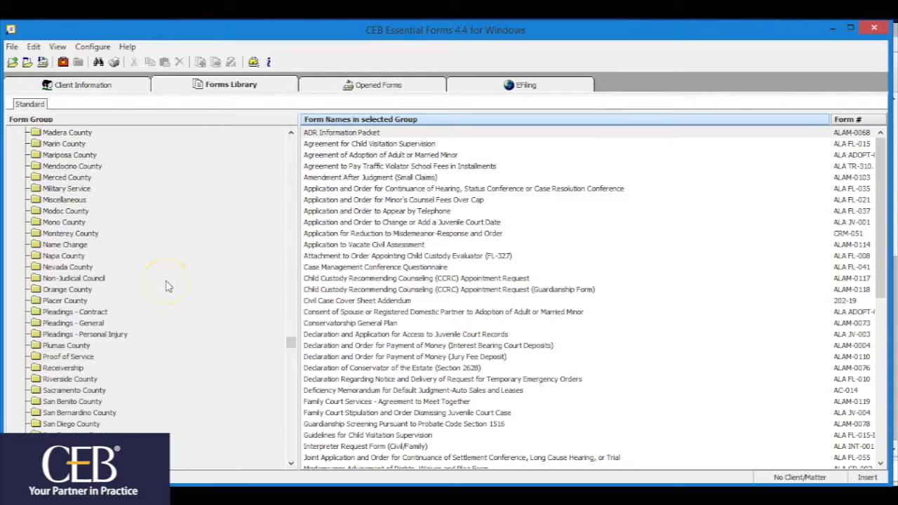
List the Riverside County forms and step up from the property equity bail application to the custody attachment form
left_click(70, 379)
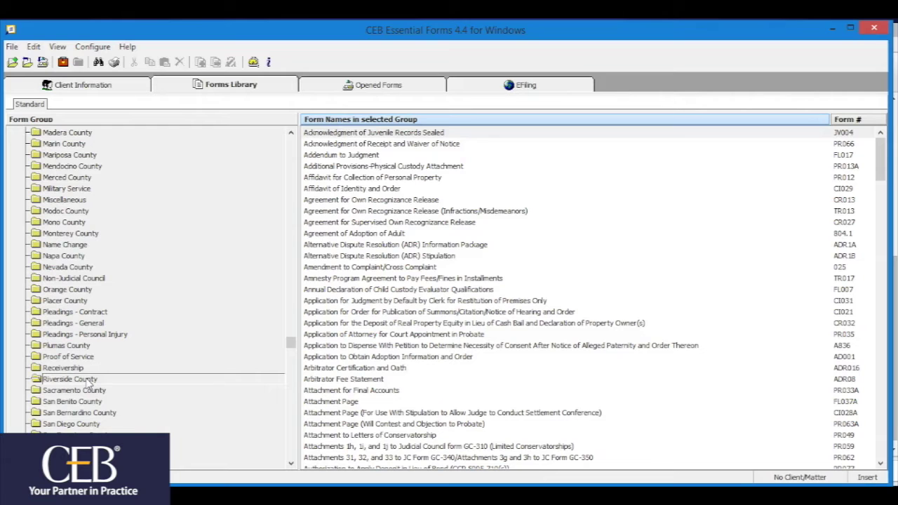
left_click(325, 322)
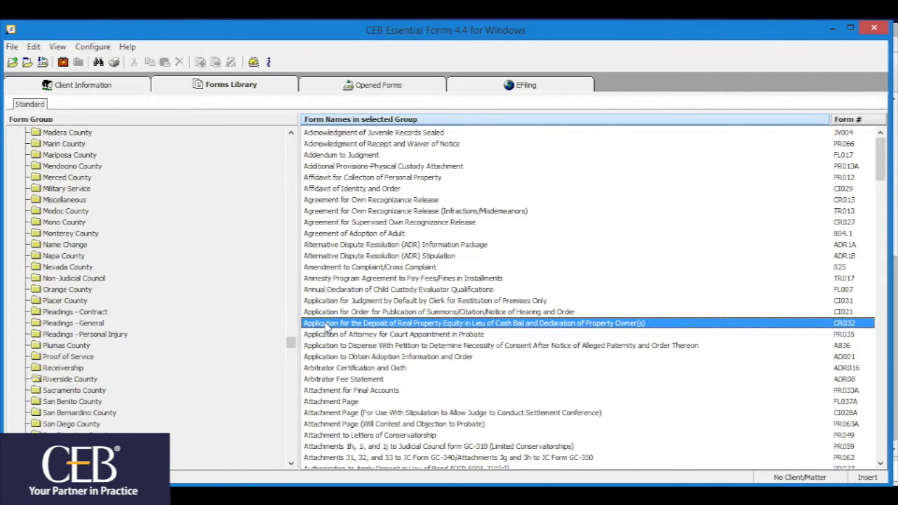
key("Up")
key("Up")
key("Up")
key("Up")
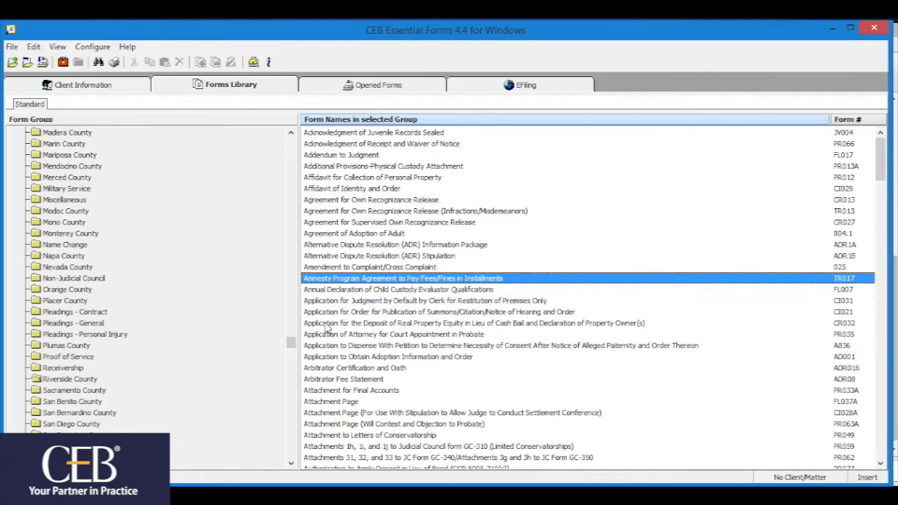
key("Up")
key("Up")
key("Up")
key("Up")
key("Up")
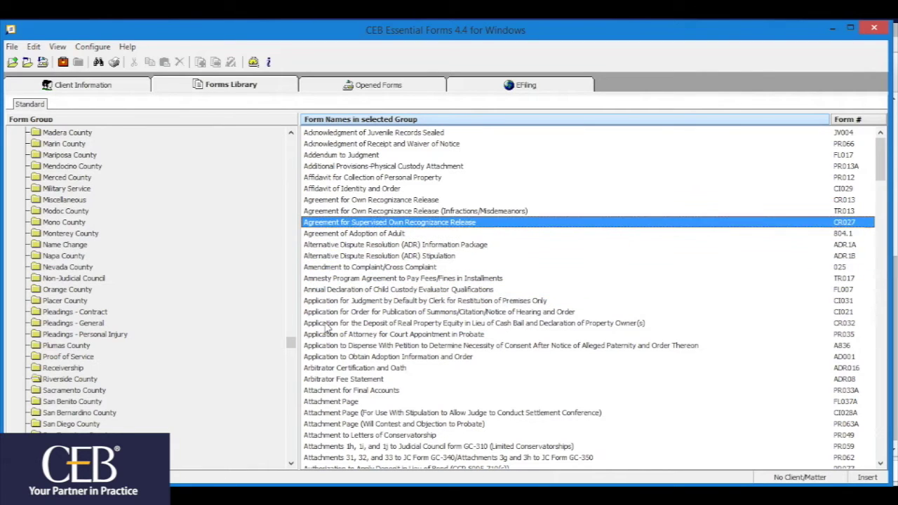
key("Up")
key("Up")
key("Up")
key("Up")
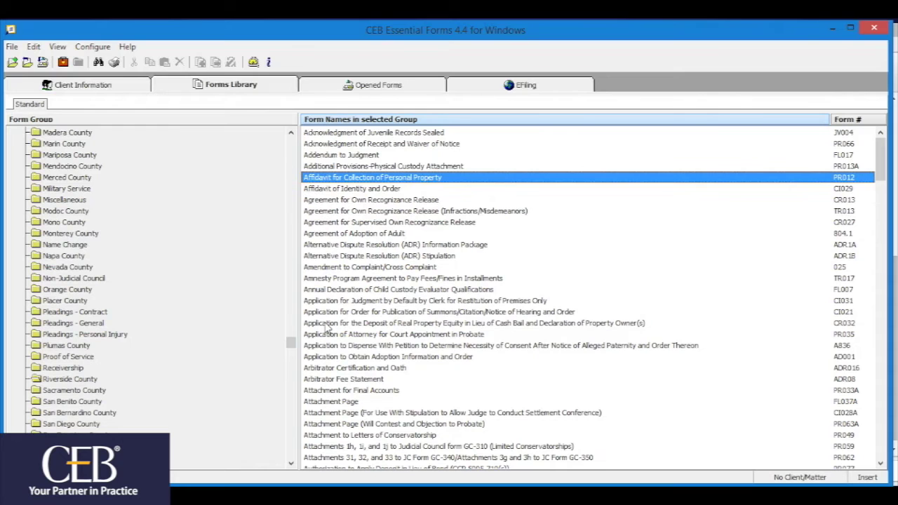
key("Up")
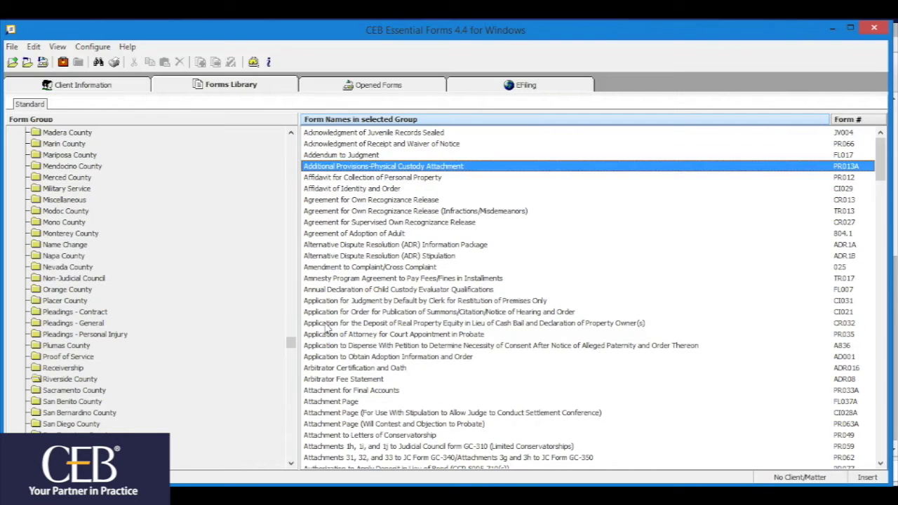
left_click(292, 343)
left_click(292, 346)
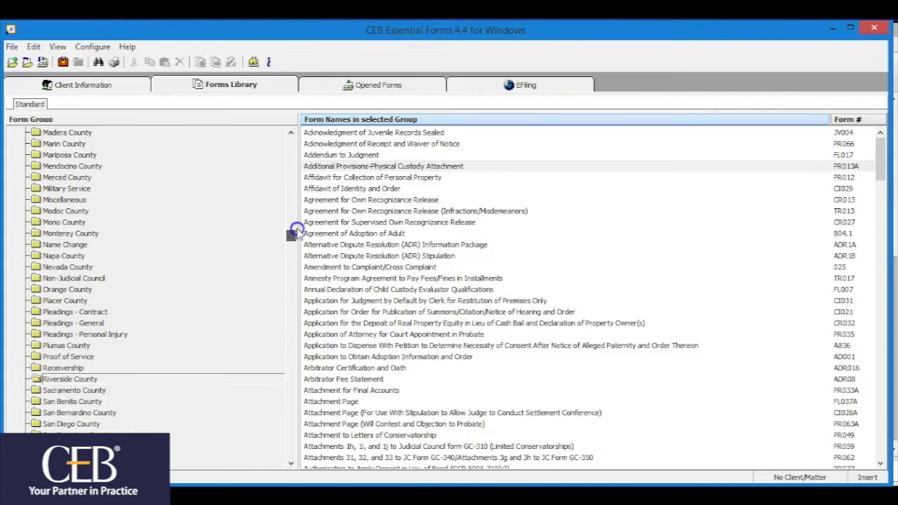
left_click_drag(296, 178, 297, 145)
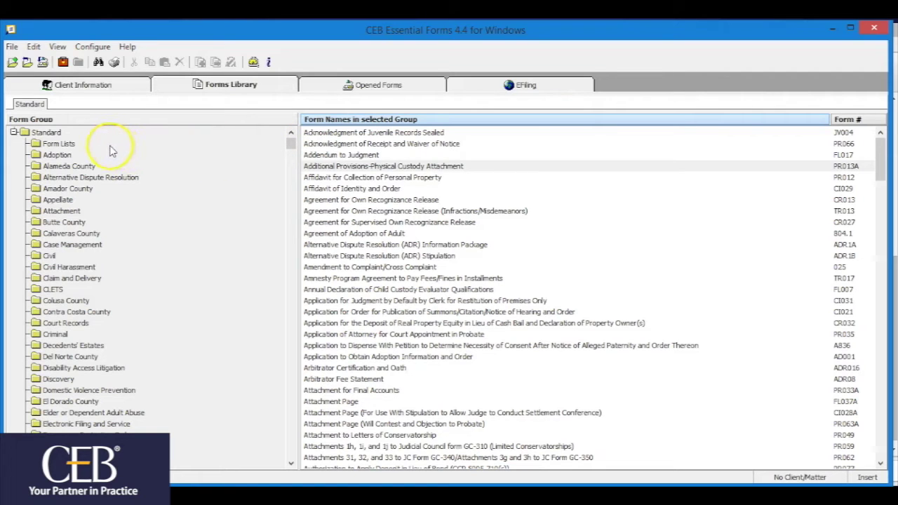
Show the Form Lists group and select Judicial Council (Alphabetical), then Non-Judicial Council (Alphabetical)
left_click(69, 144)
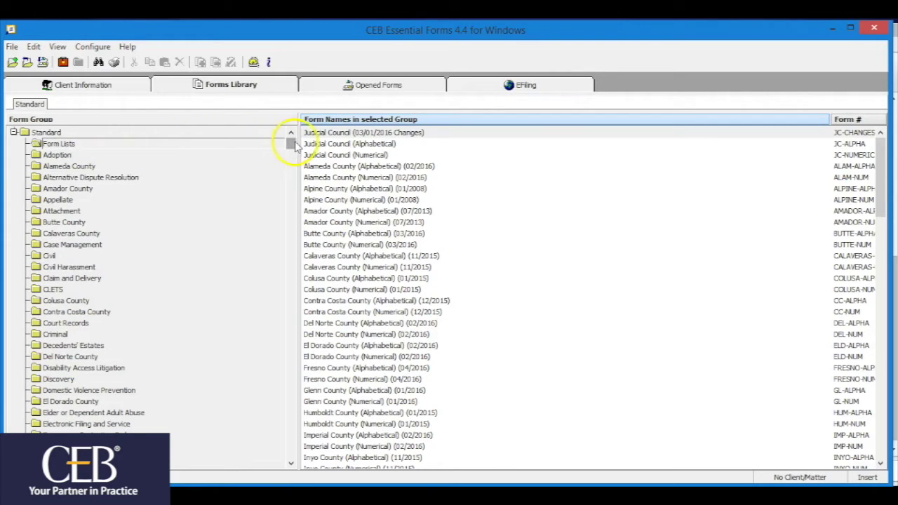
left_click(394, 145)
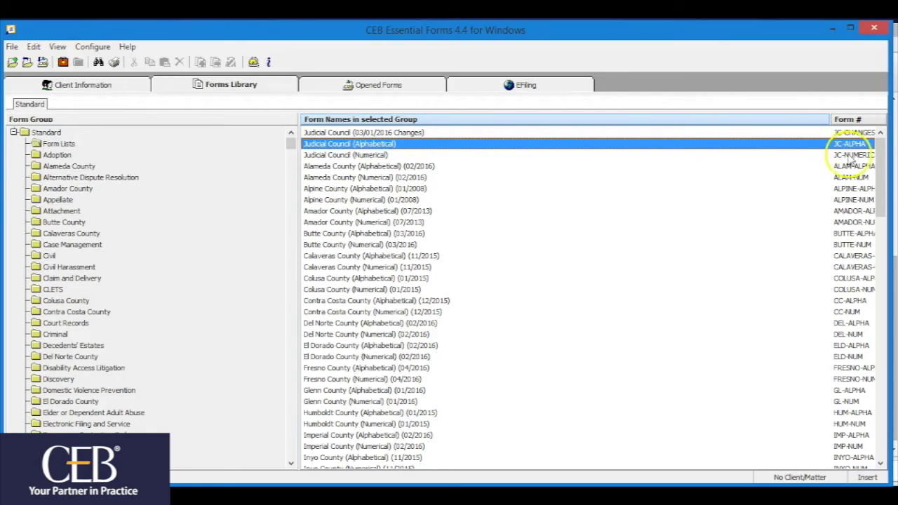
left_click_drag(881, 163, 877, 254)
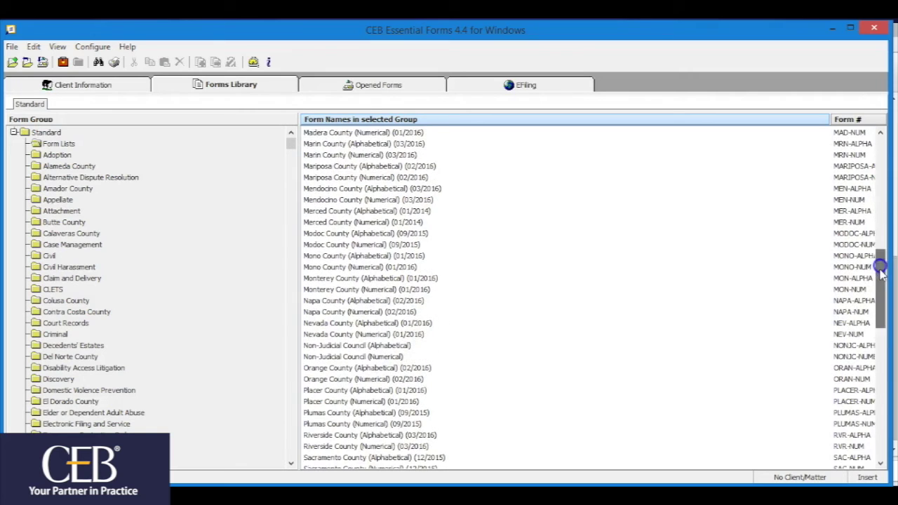
left_click(414, 345)
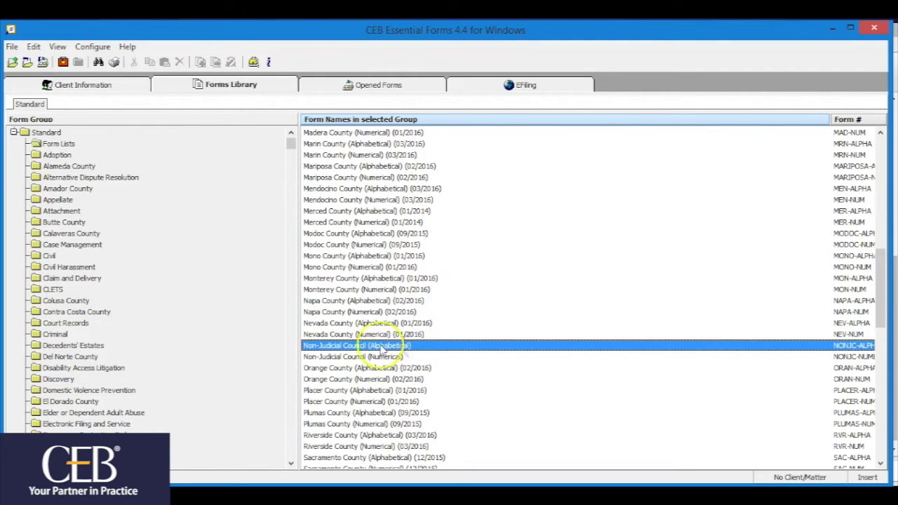
Open the Non-Judicial Council (Alphabetical) list, then the Los Angeles County (Numerical) list, then return to clients
double_click(362, 345)
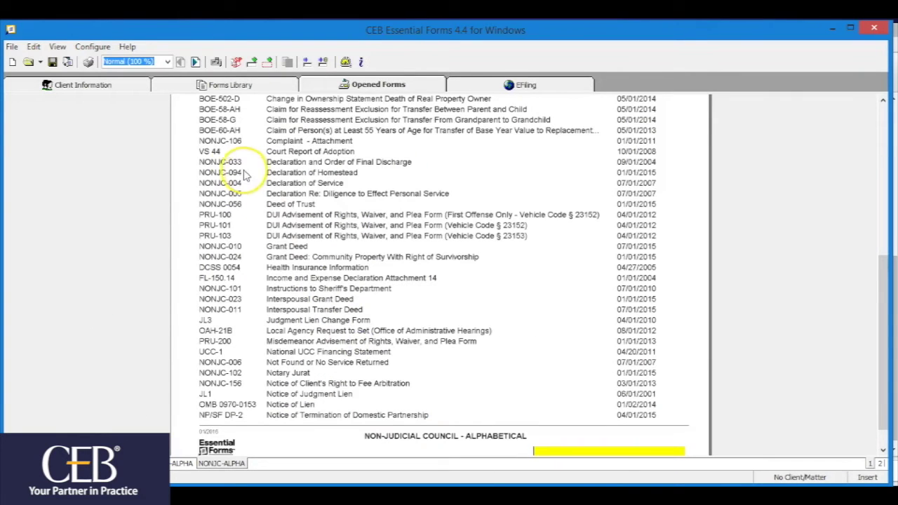
left_click(209, 84)
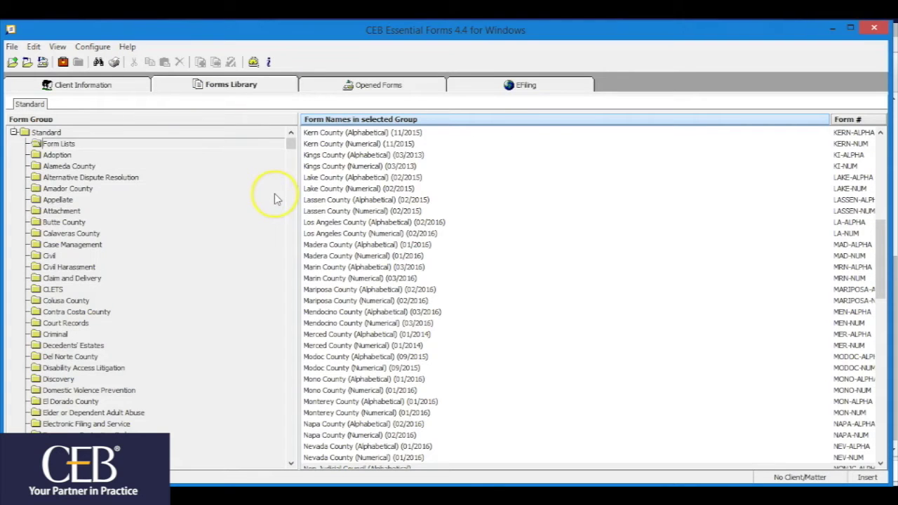
left_click(324, 235)
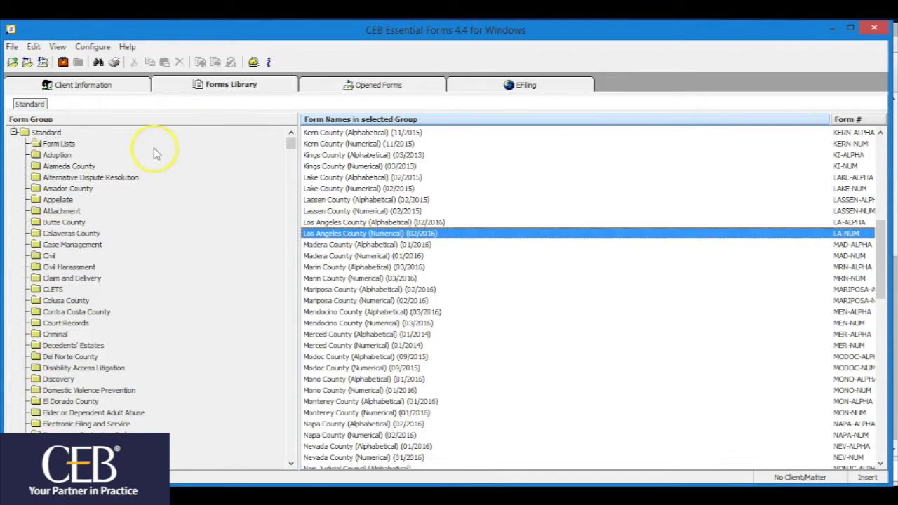
left_click(28, 63)
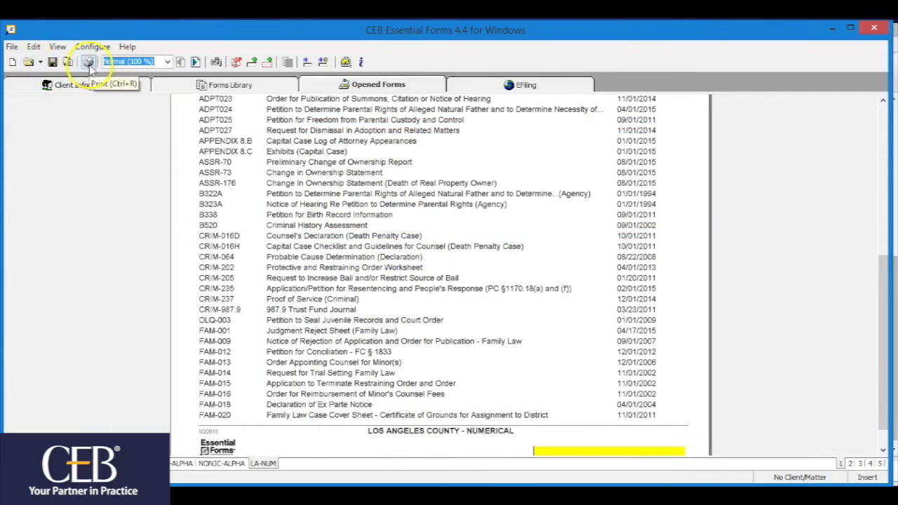
left_click(14, 48)
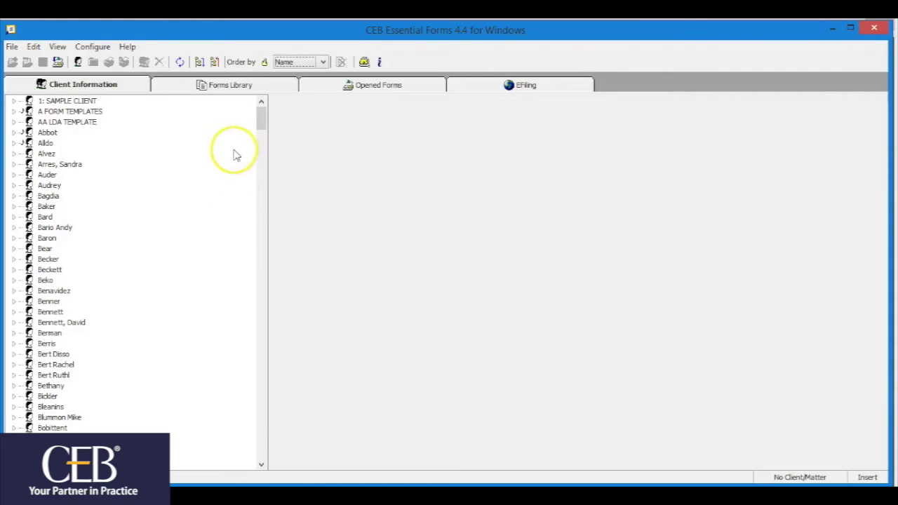
Show the Non-Judicial Council group's forms, sort them by Form #, then back by Form Names
left_click(233, 86)
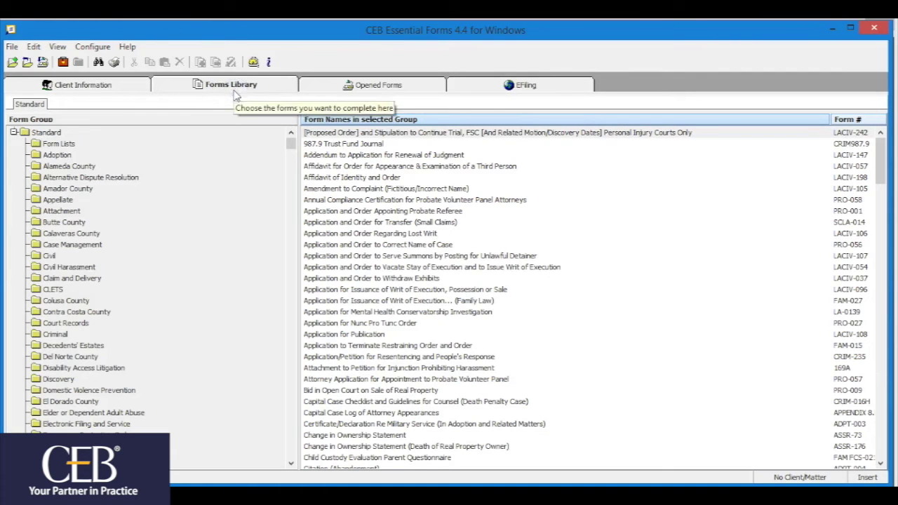
left_click_drag(291, 144, 288, 302)
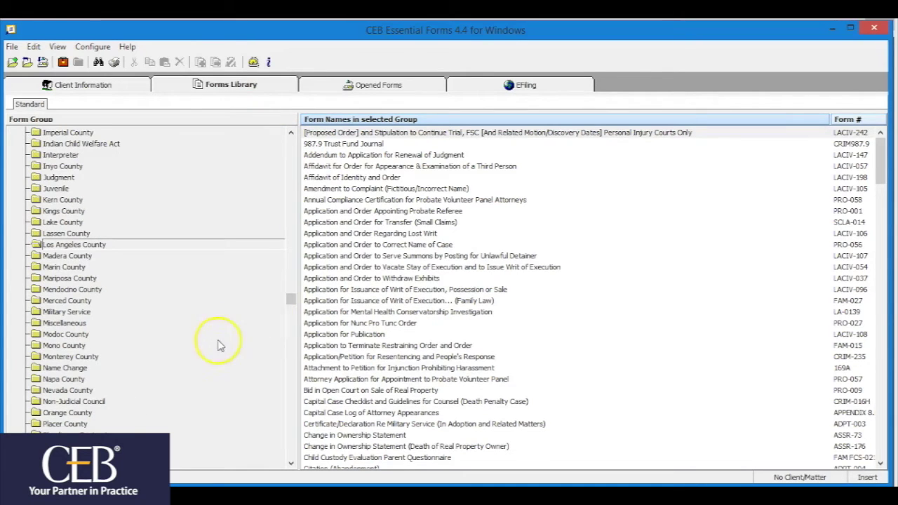
left_click(96, 406)
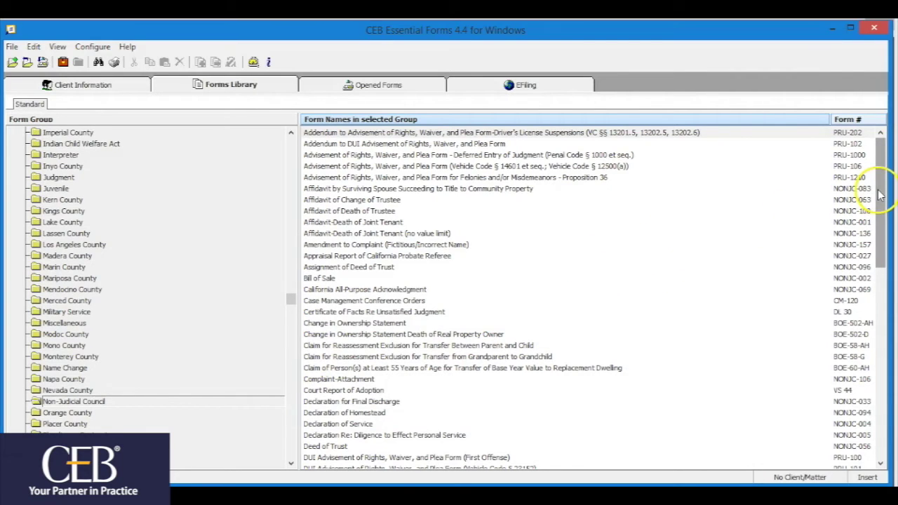
left_click_drag(880, 197, 882, 244)
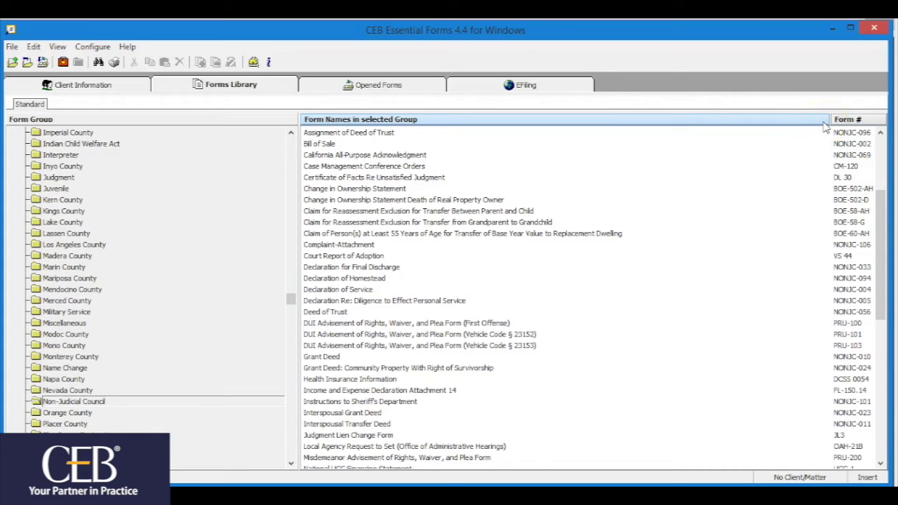
left_click(848, 119)
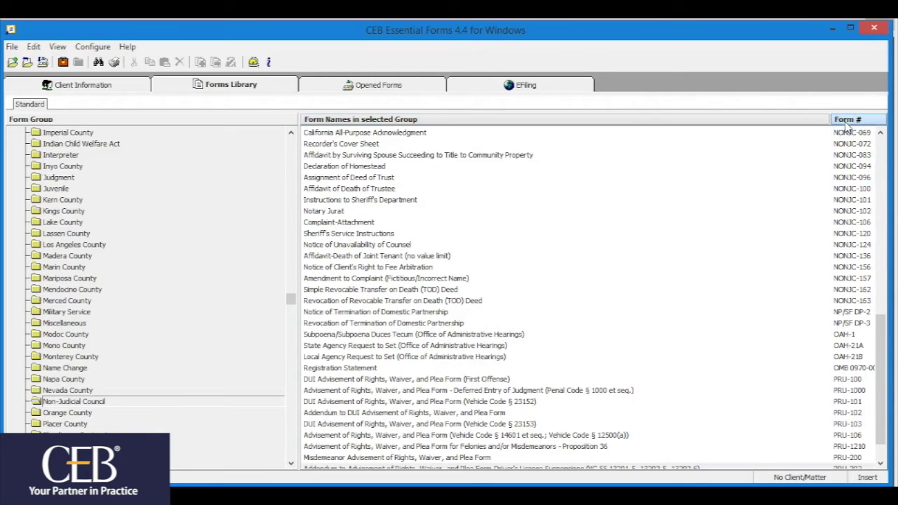
left_click(820, 122)
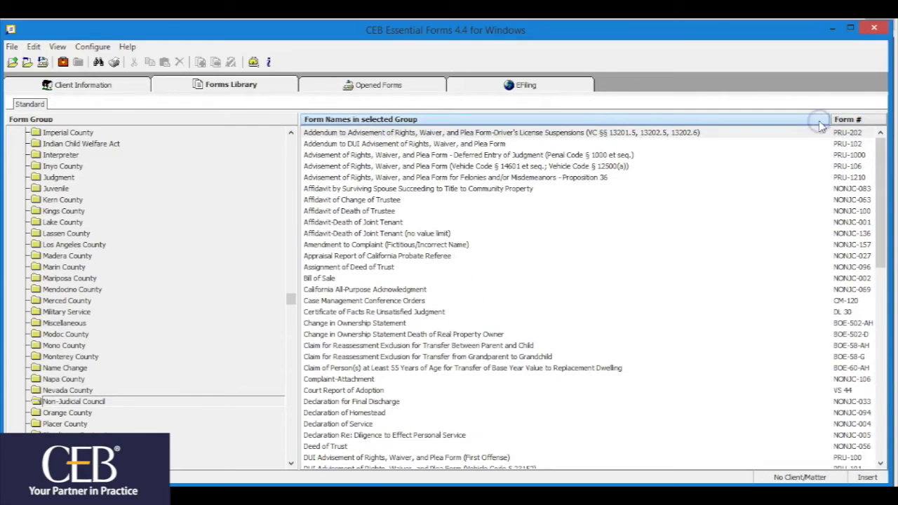
left_click(879, 161)
Scroll down through the Non-Judicial Council forms list
left_click_drag(880, 162, 884, 344)
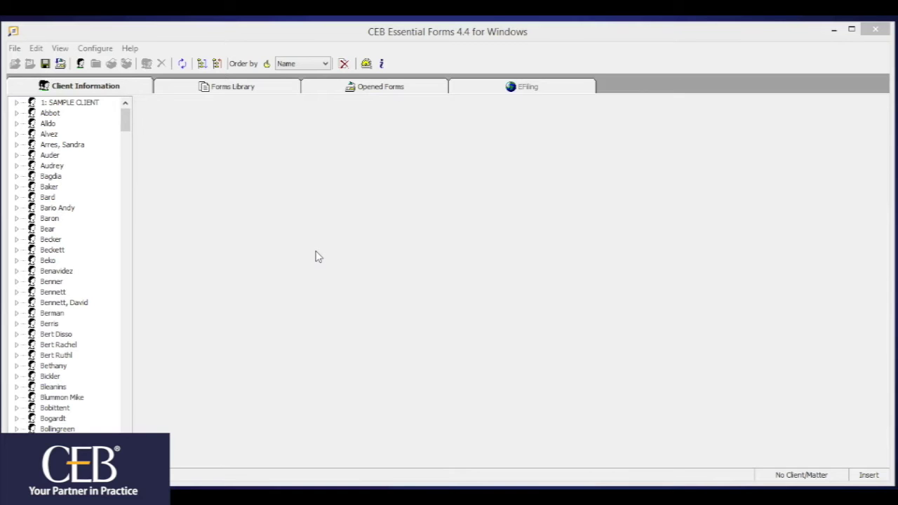
Add a custom forms folder through File > New Folder, replacing 'Folder 1' with 'Dissolution'
left_click(234, 85)
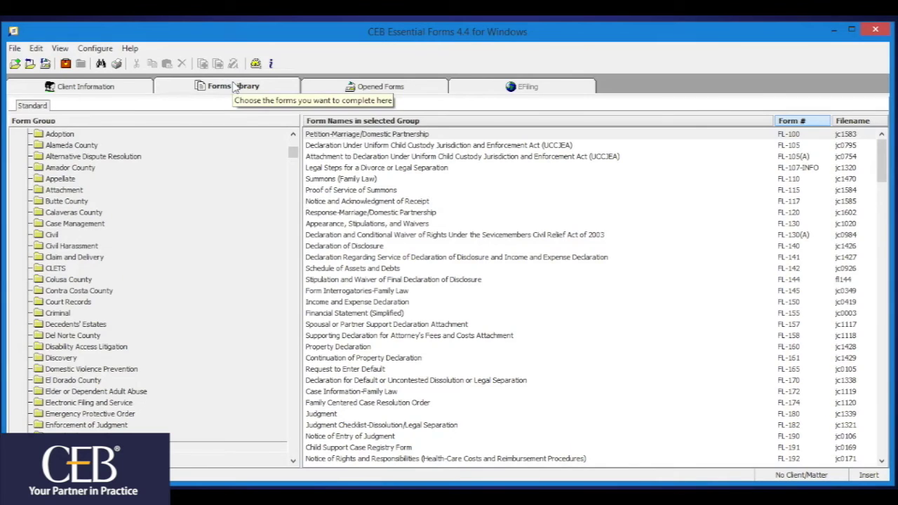
left_click(15, 49)
left_click(44, 63)
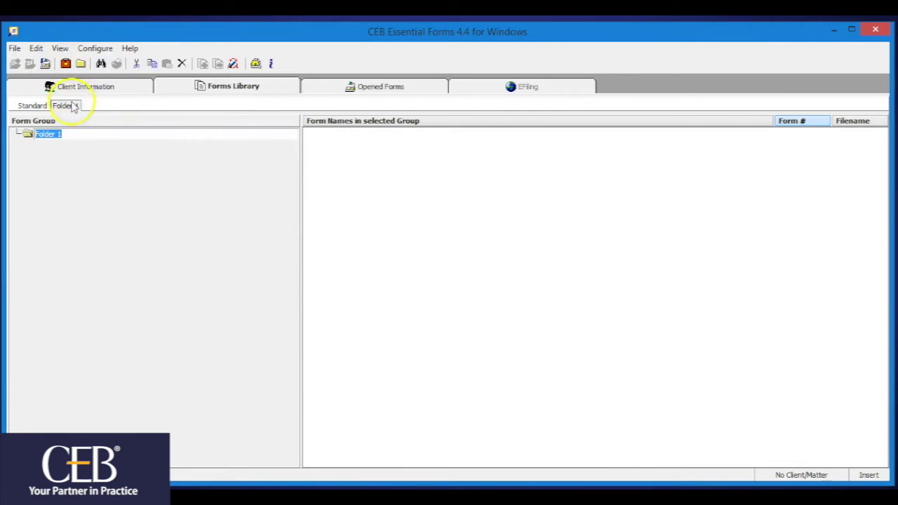
key("BackSpace")
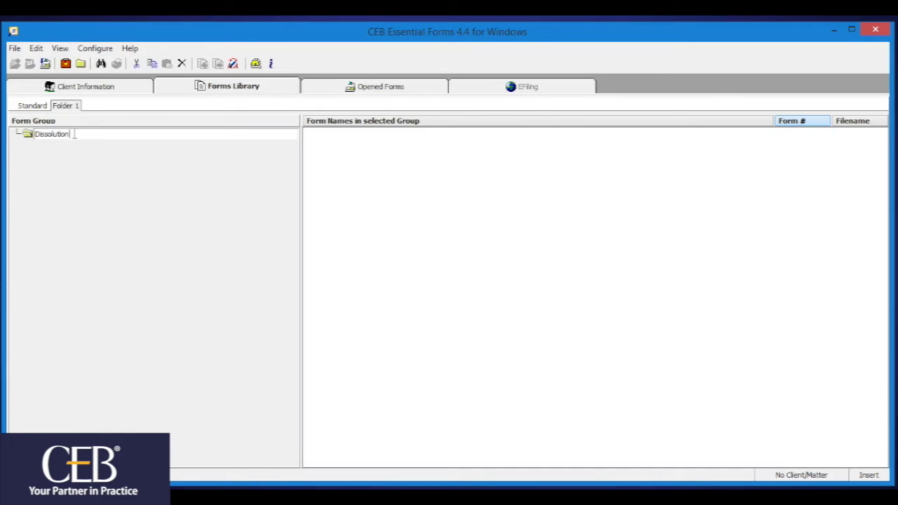
key("Return")
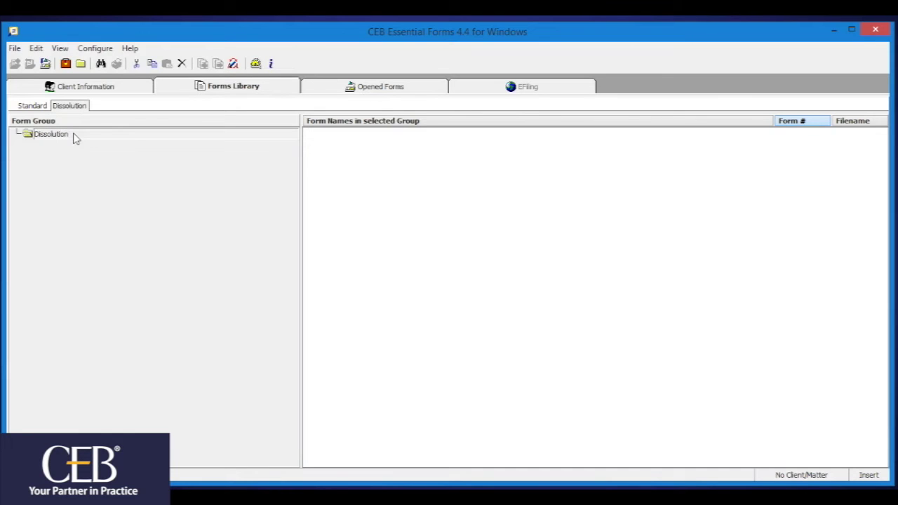
Switch to the Standard folder to list family-law forms starting with FL-100
left_click(41, 107)
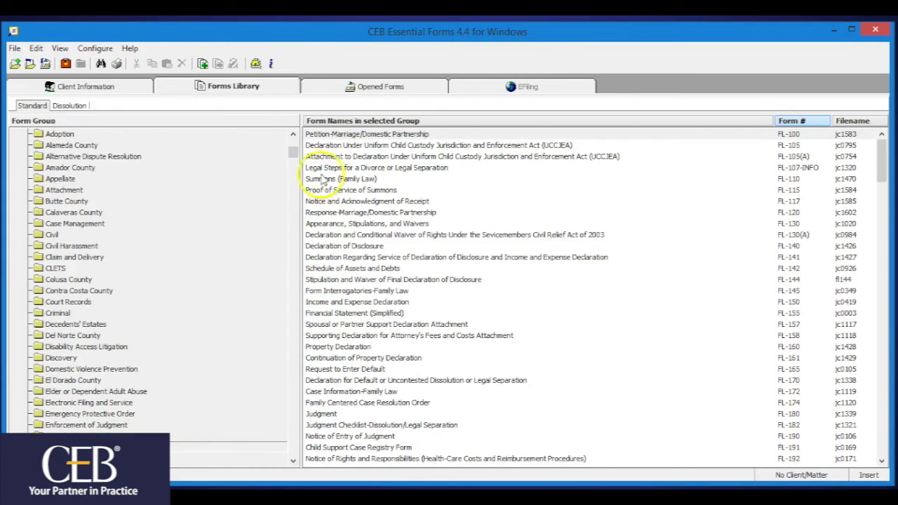
Use Copy to... on the FL-100 Petition-Marriage/Domestic Partnership row, choosing the Dissolution folder
right_click(324, 138)
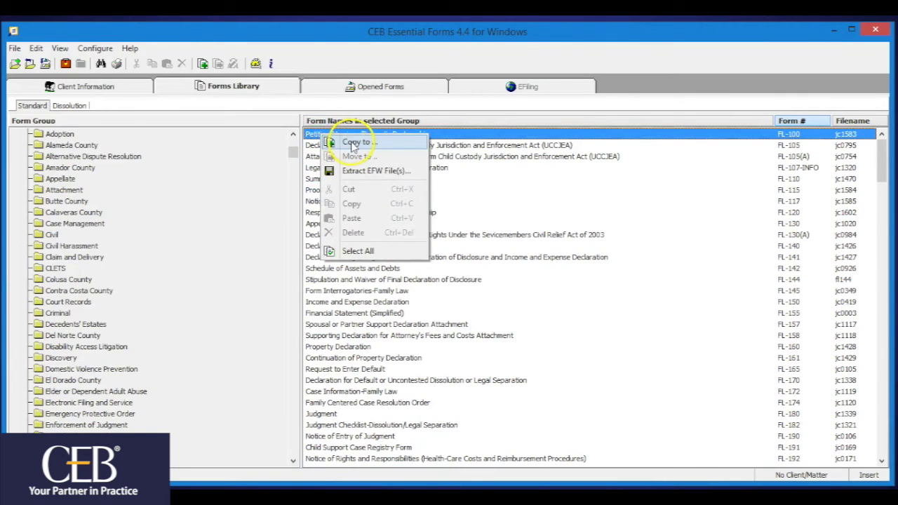
left_click(351, 143)
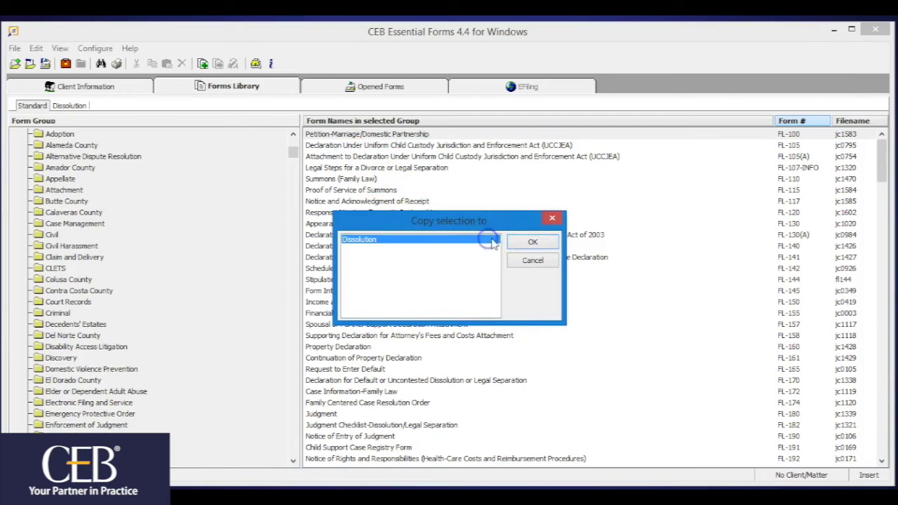
left_click(523, 243)
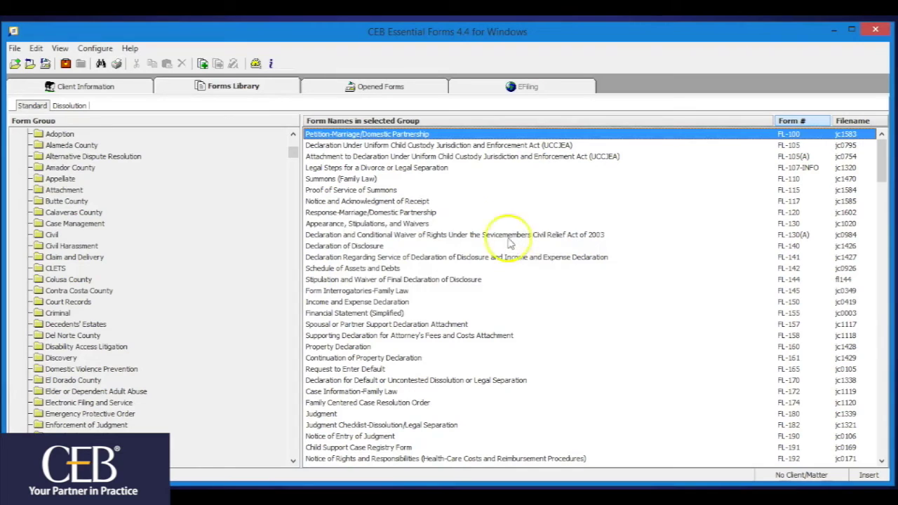
Check the Dissolution folder, then in Standard select the FL-105(A) attachment and Summons (Family Law) forms
left_click(79, 107)
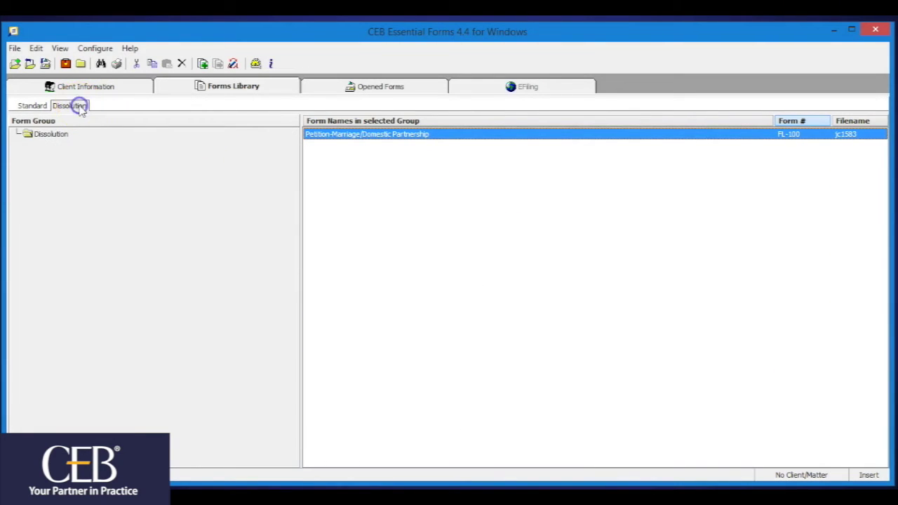
left_click(34, 105)
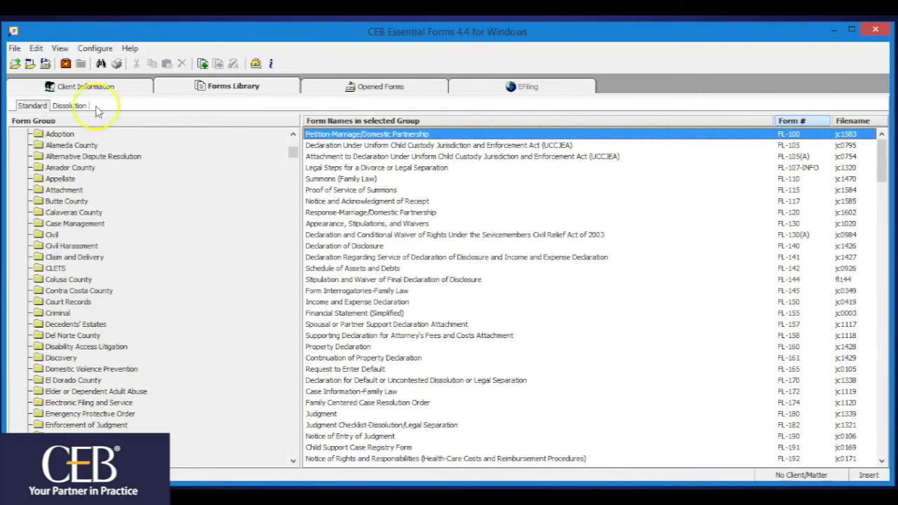
left_click(317, 156)
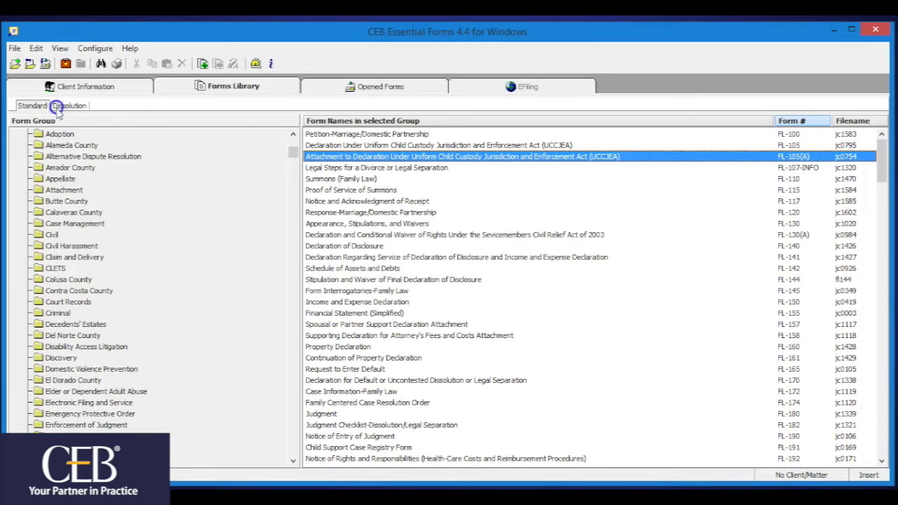
left_click(317, 179)
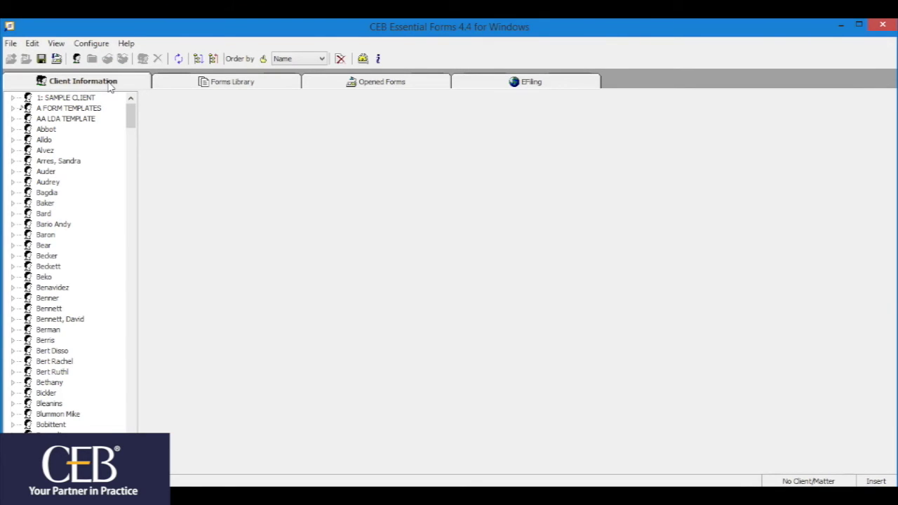
Open File > Find and search form group, form name and form number for fl-150
left_click(176, 86)
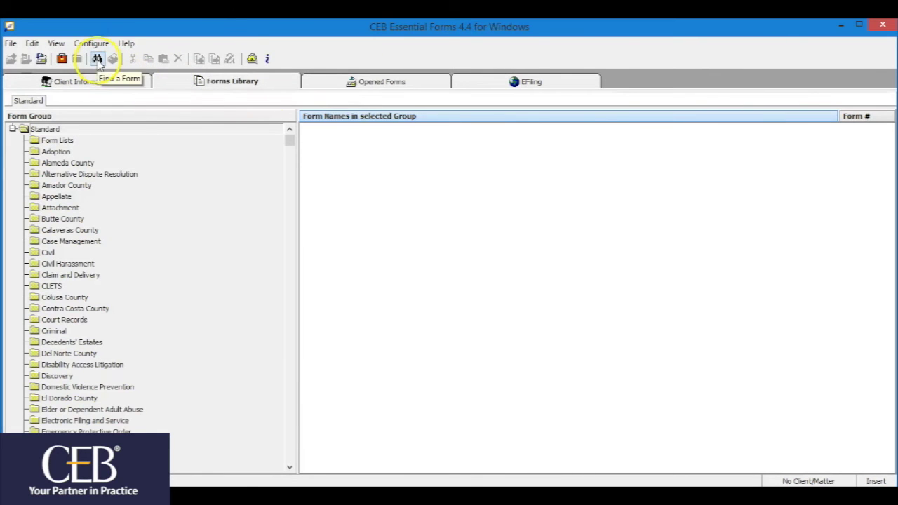
left_click(10, 43)
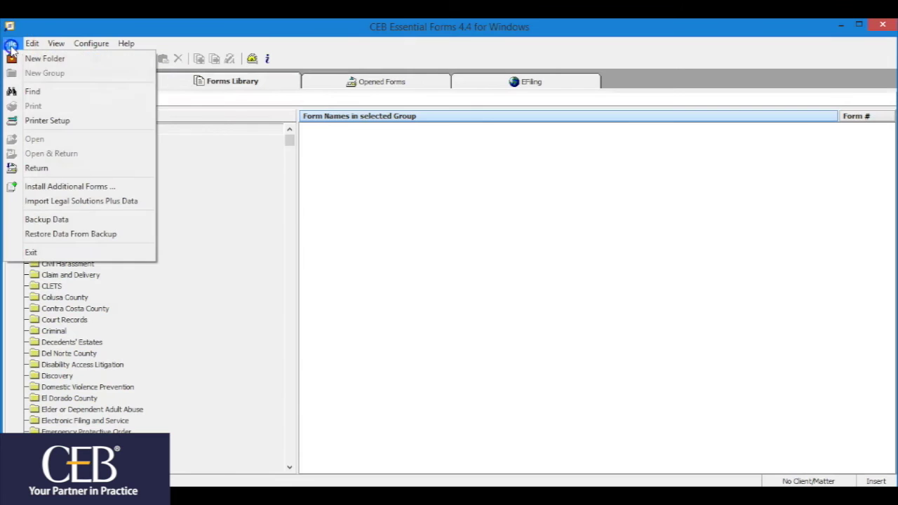
left_click(32, 91)
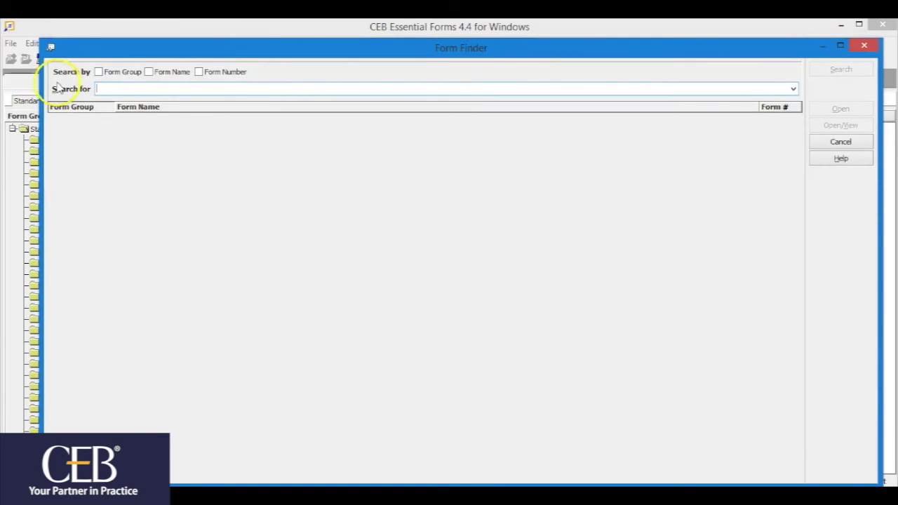
left_click(99, 71)
left_click(149, 71)
left_click(199, 71)
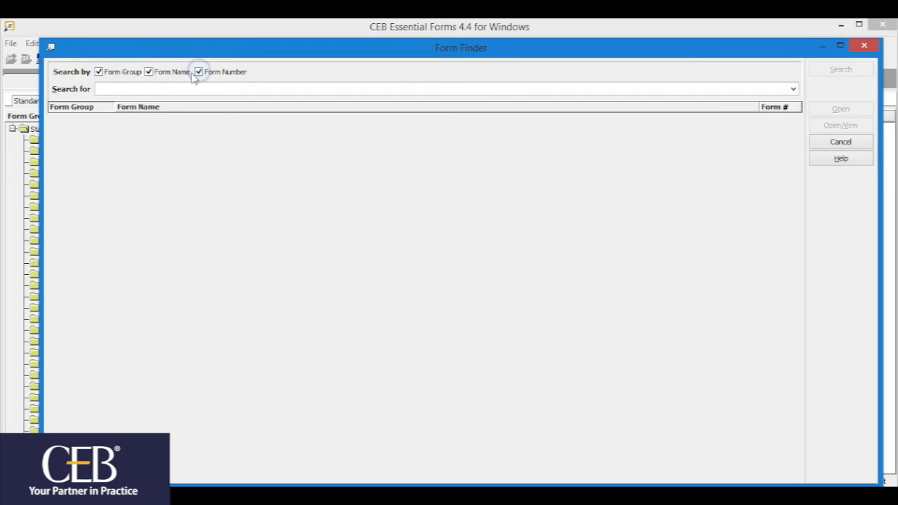
left_click(136, 89)
type("fl-150")
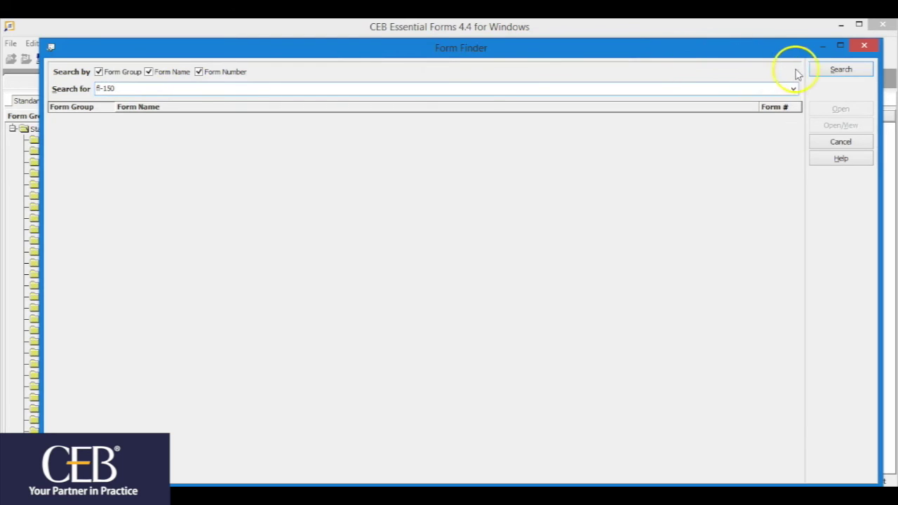
Run the search, dismiss the 3-forms-found message, and open FL-150 Income and Expense Declaration
left_click(817, 71)
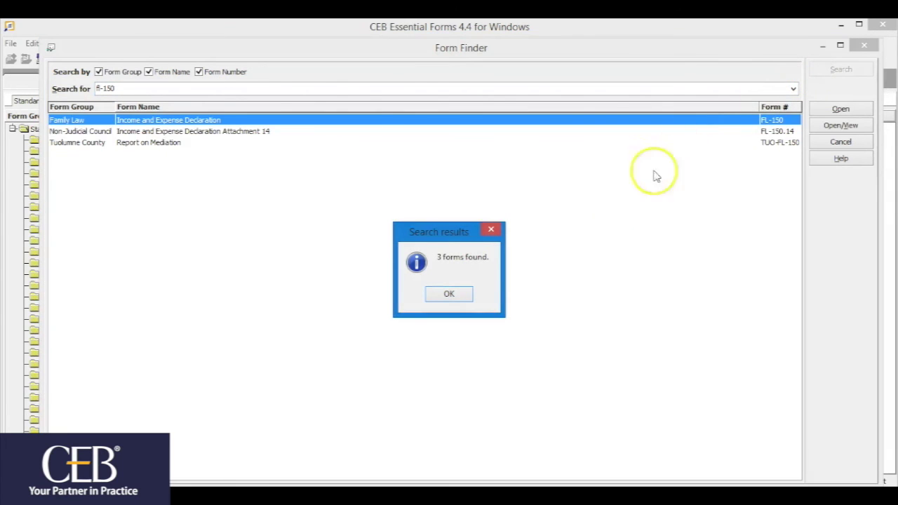
left_click(451, 294)
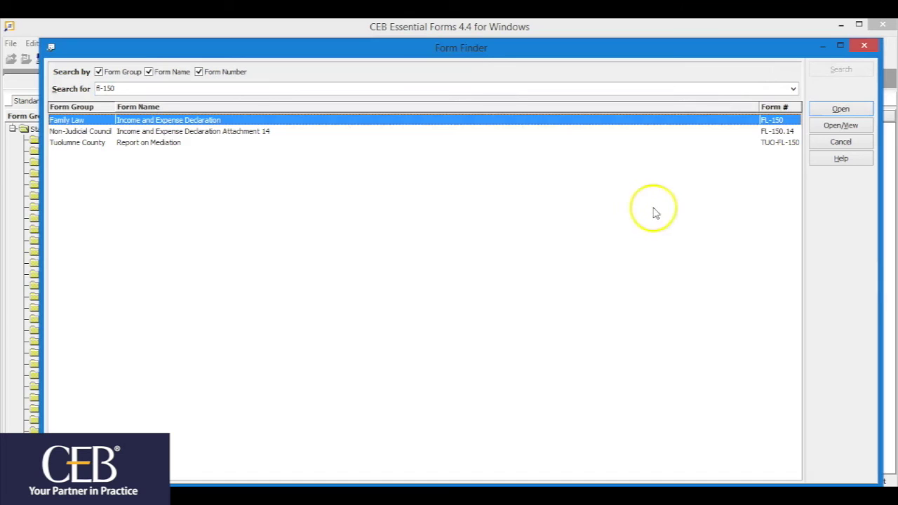
left_click(814, 124)
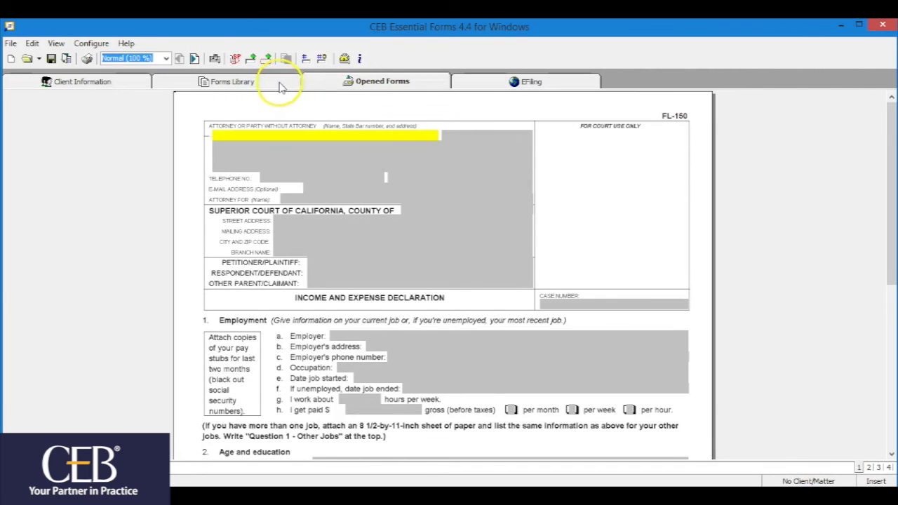
Go back to the Forms Library and list the Alameda County group's forms
left_click(281, 83)
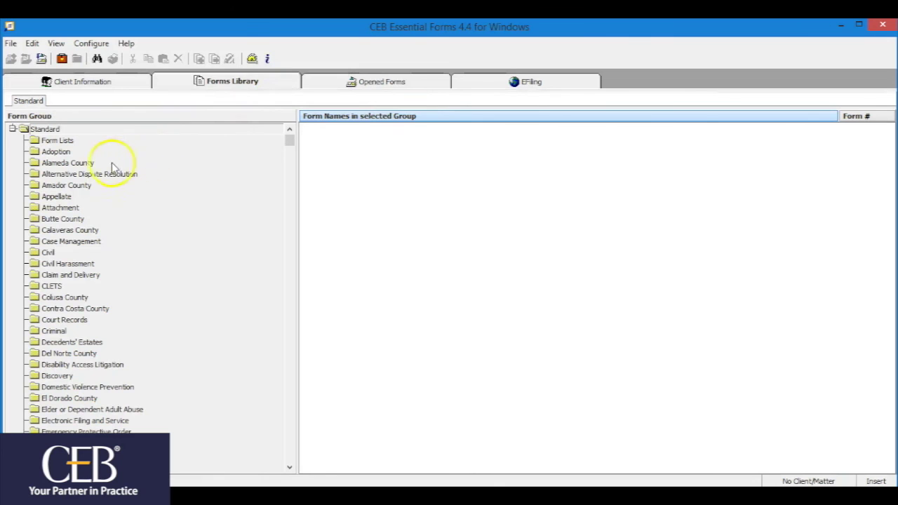
left_click(85, 164)
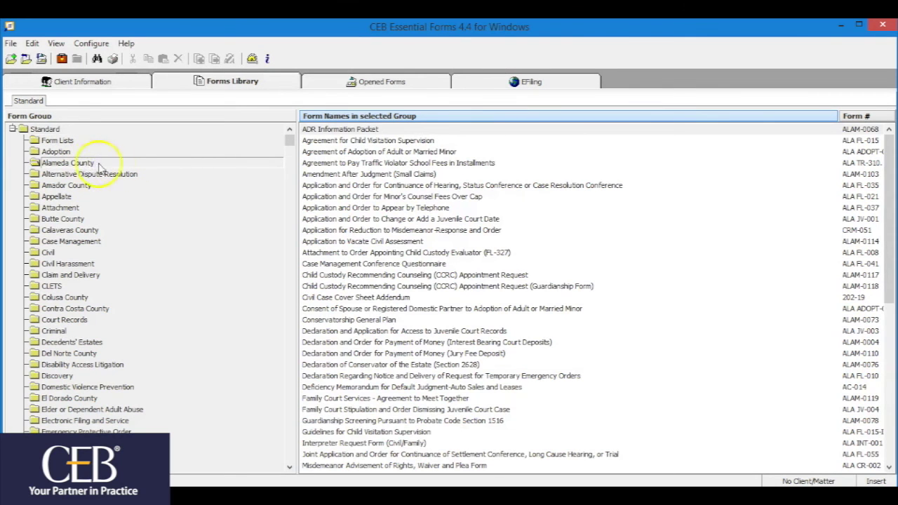
left_click(238, 168)
Multi-select Amendment After Judgment, Minor's Counsel Fees, Juvenile Court Date and CCRC Appointment Request forms
left_click(312, 176, "ctrl")
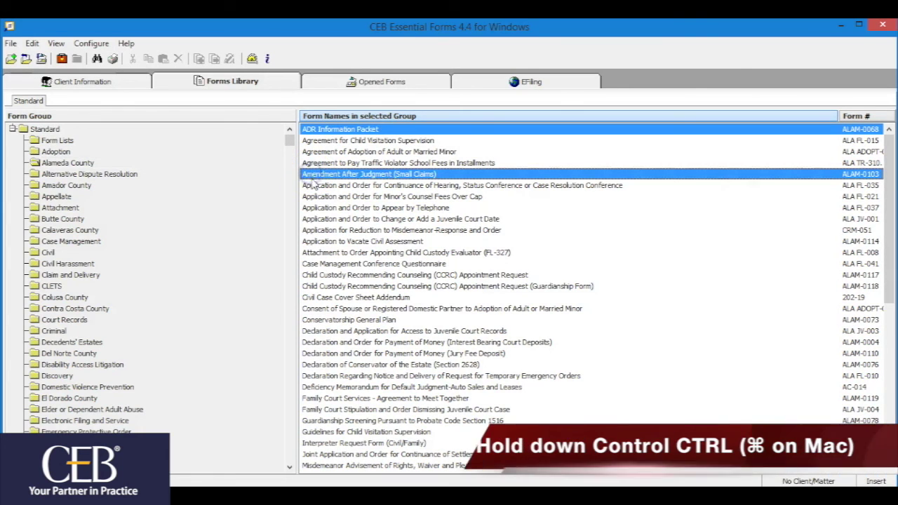
left_click(314, 198, "ctrl")
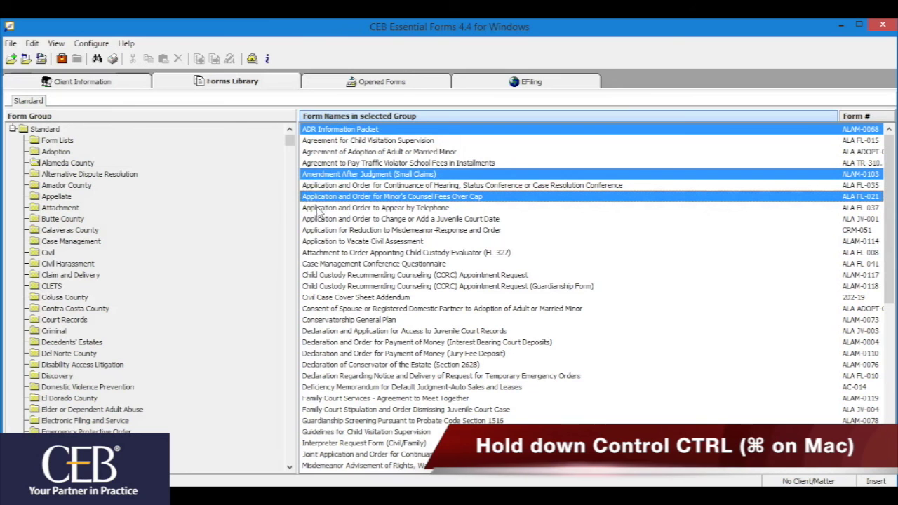
left_click(319, 219, "ctrl")
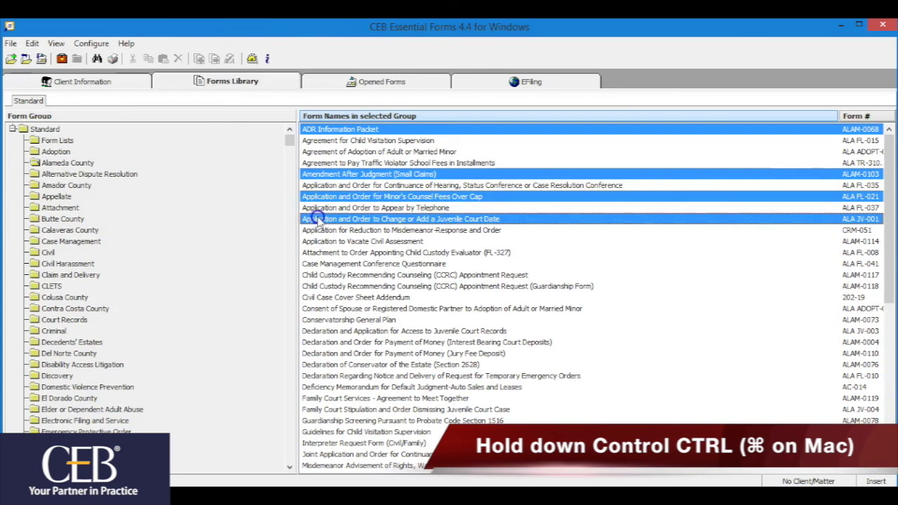
left_click(323, 275, "ctrl")
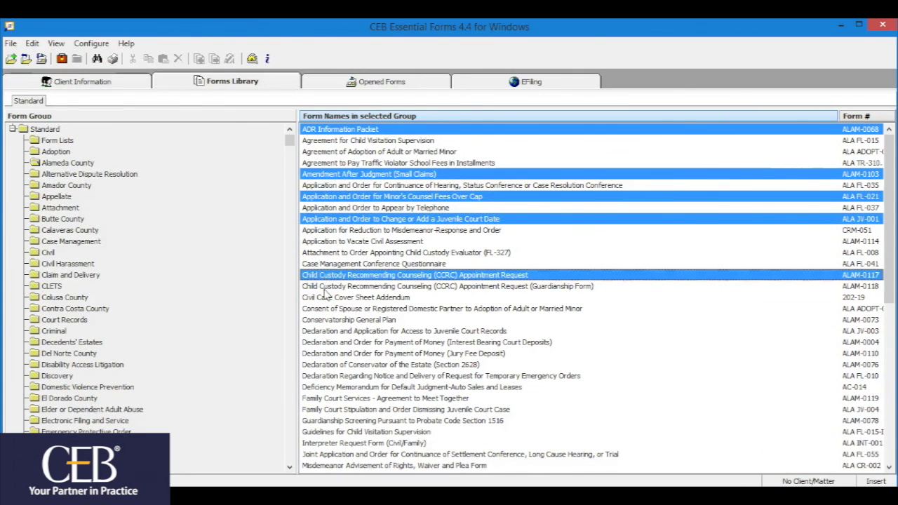
Select Civil Case Cover Sheet Addendum through Declaration Regarding Notice, then only the Child Custody Evaluator attachment
left_click(326, 297)
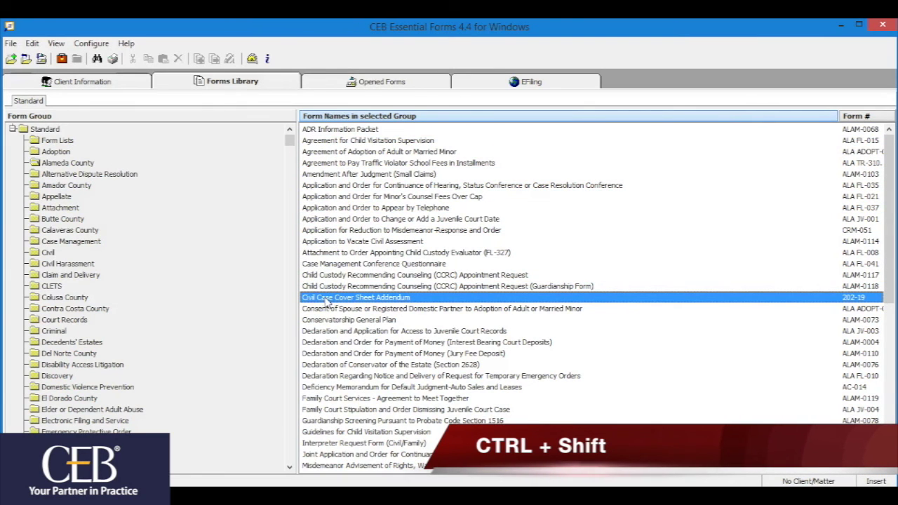
left_click(327, 362, "ctrl+shift")
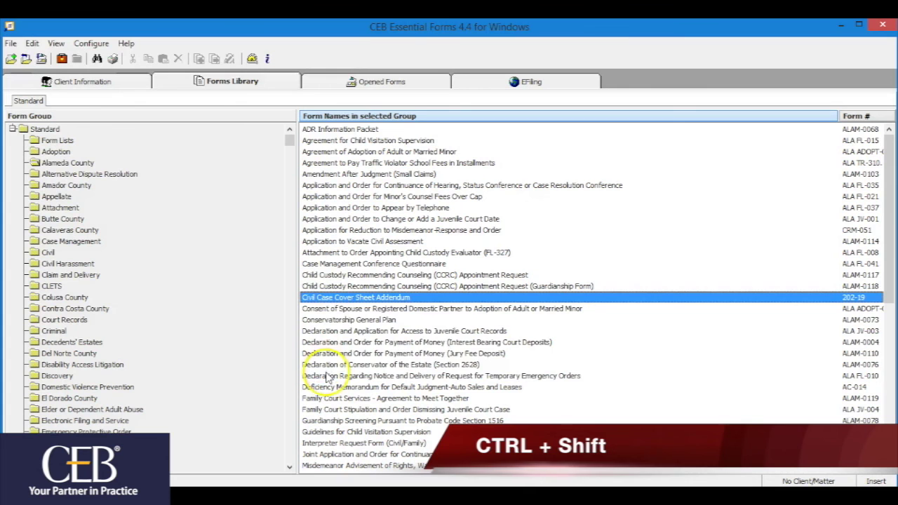
left_click(327, 376, "ctrl+shift")
left_click(329, 320)
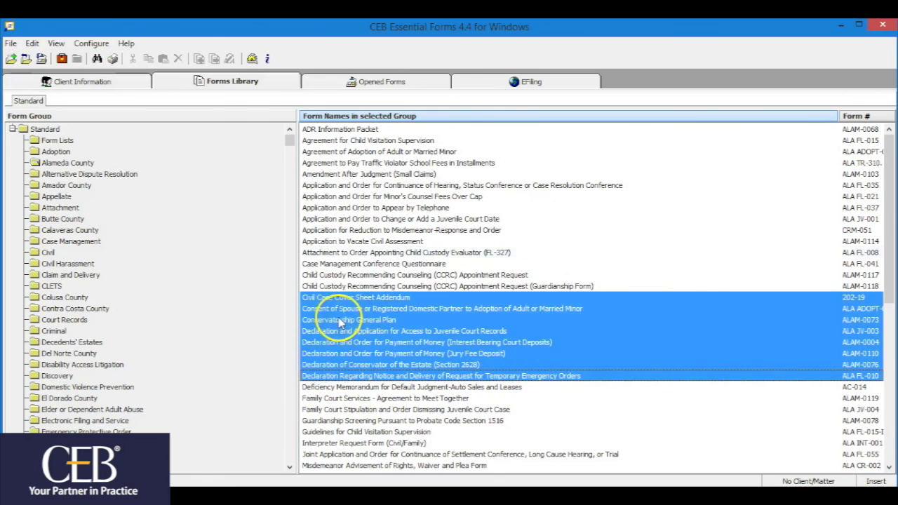
left_click(338, 254)
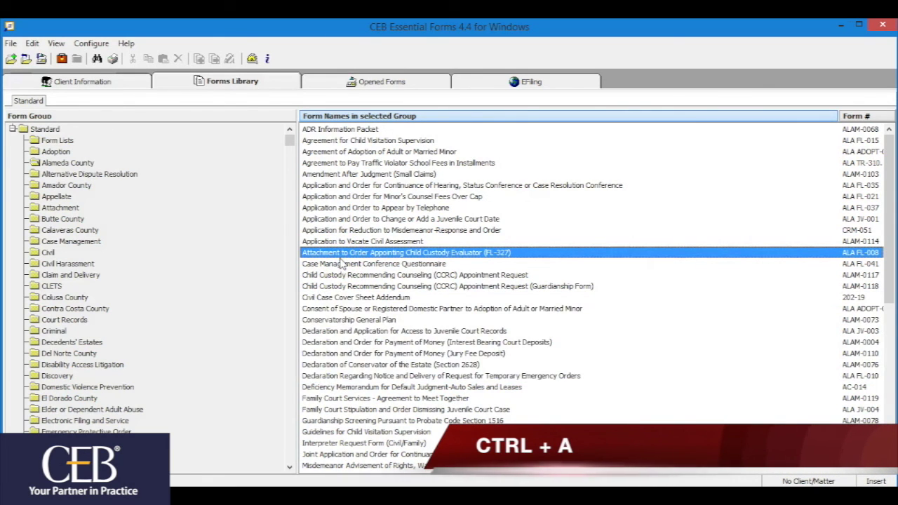
Select every Alameda County form with Ctrl+A and open them all together
key("ctrl+a")
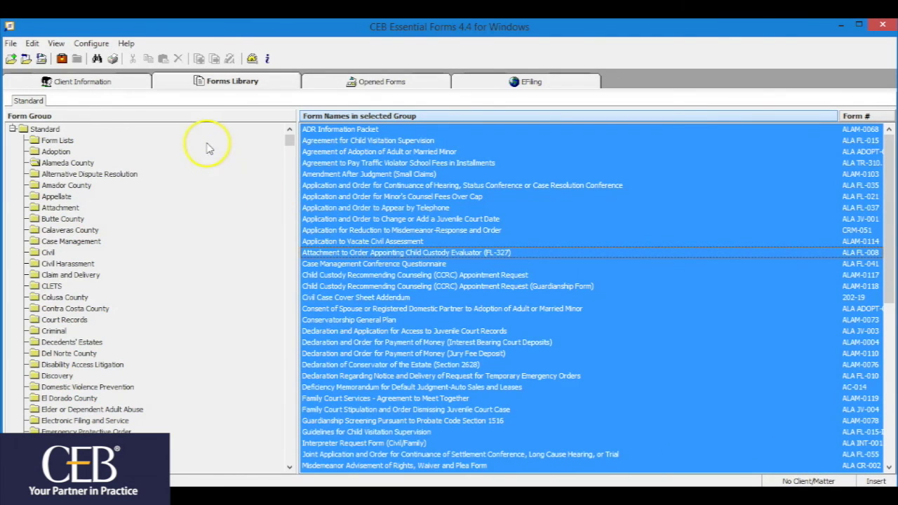
left_click(10, 43)
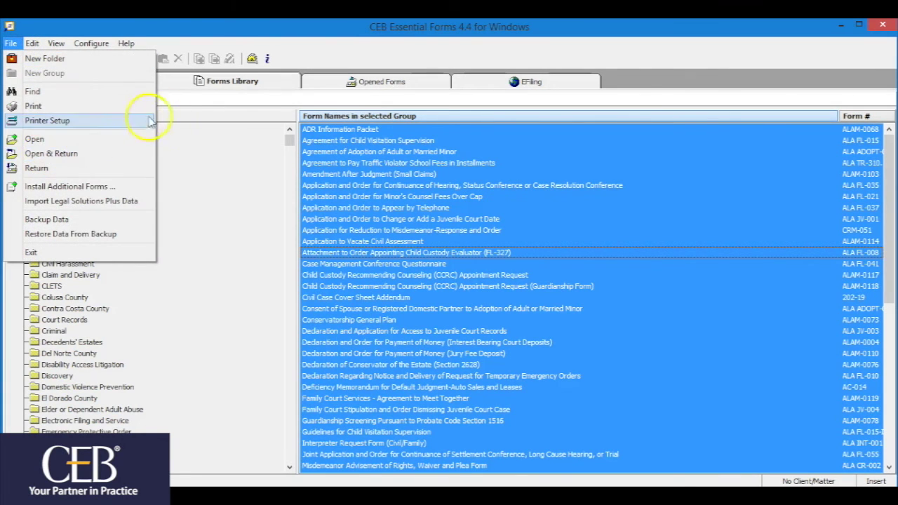
left_click(171, 113)
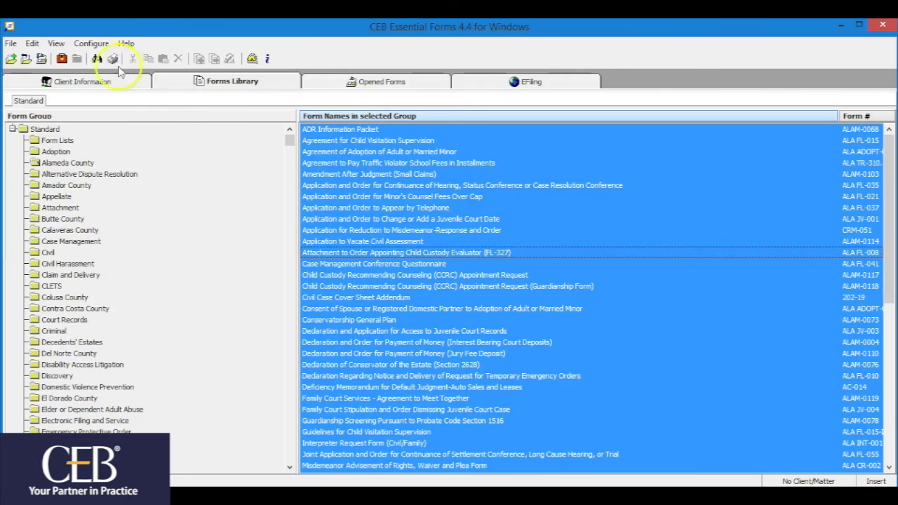
left_click(25, 60)
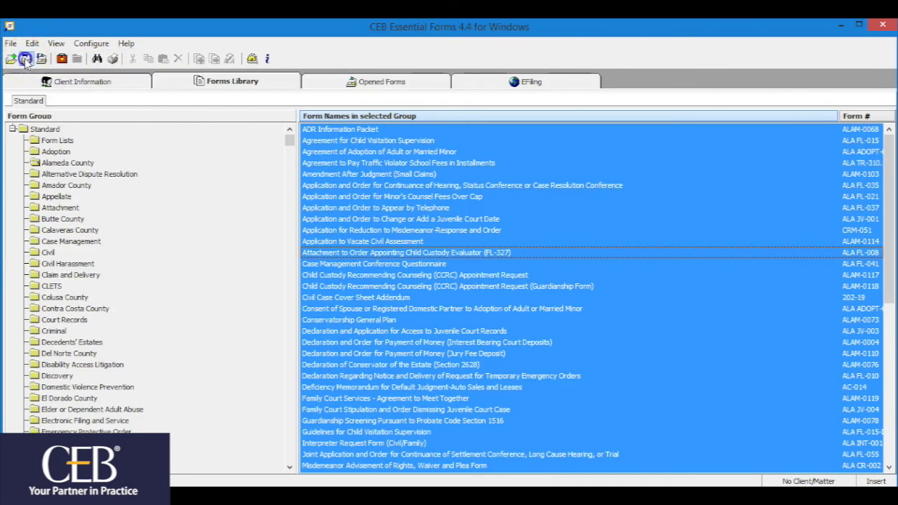